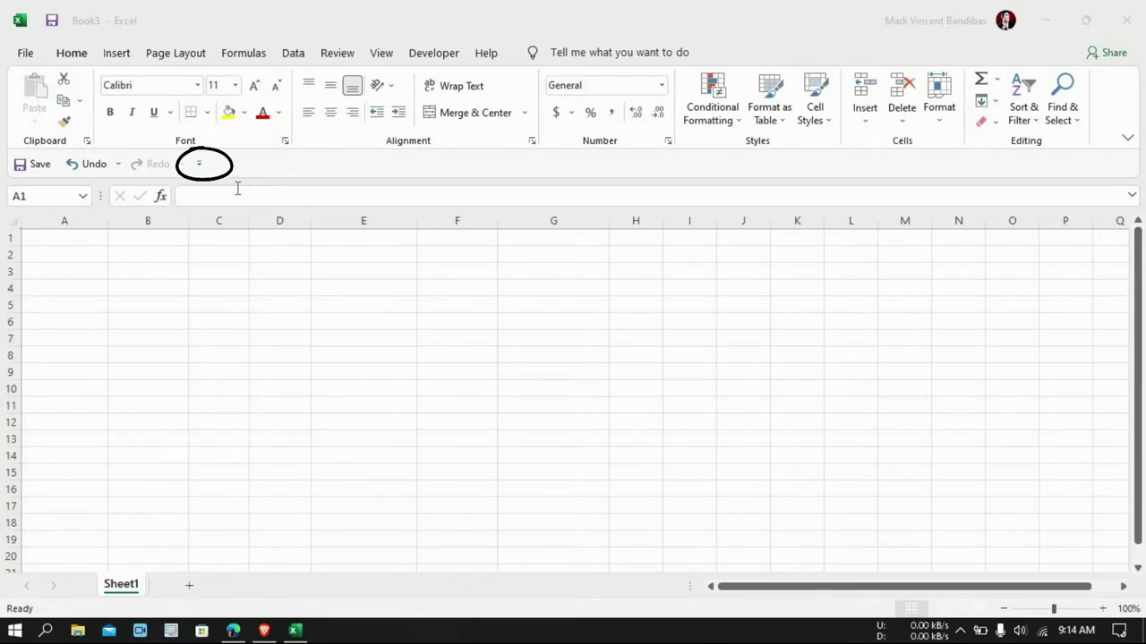
Add the Form command from All Commands to the Quick Access Toolbar for all documents.
{"action": "left_click", "coordinate": [200, 164]}
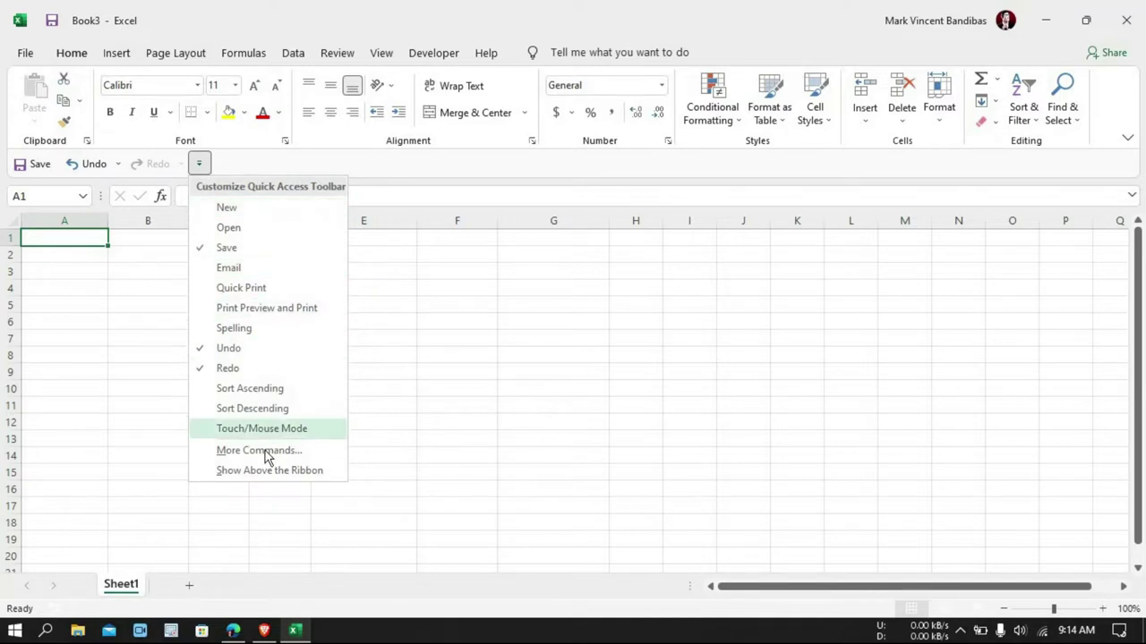
{"action": "left_click", "coordinate": [266, 454]}
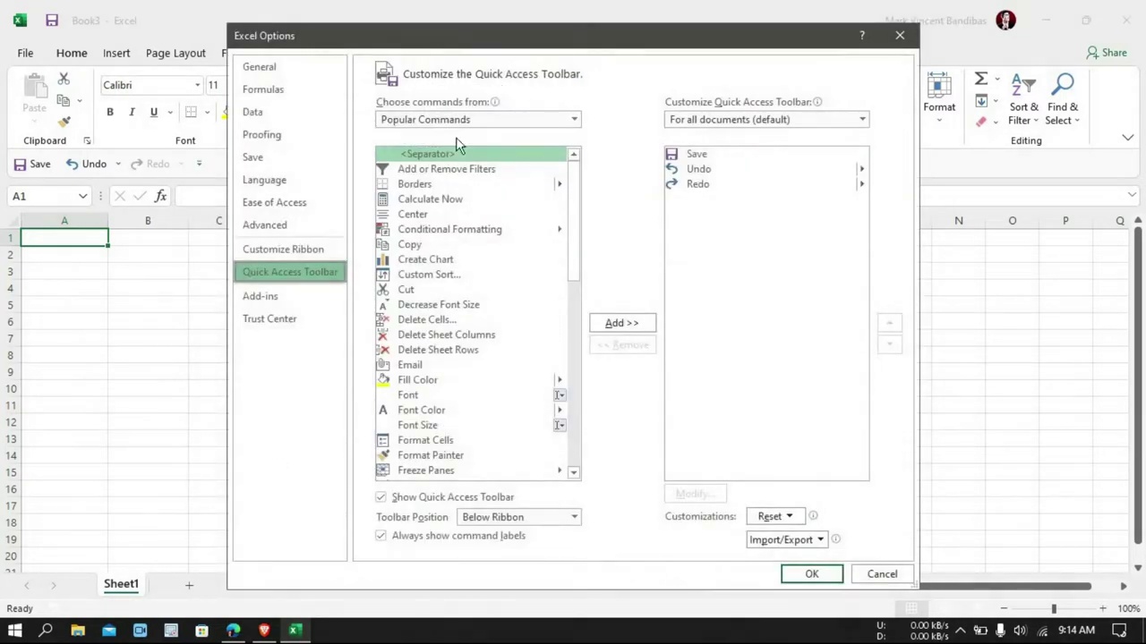
{"action": "left_click", "coordinate": [472, 120]}
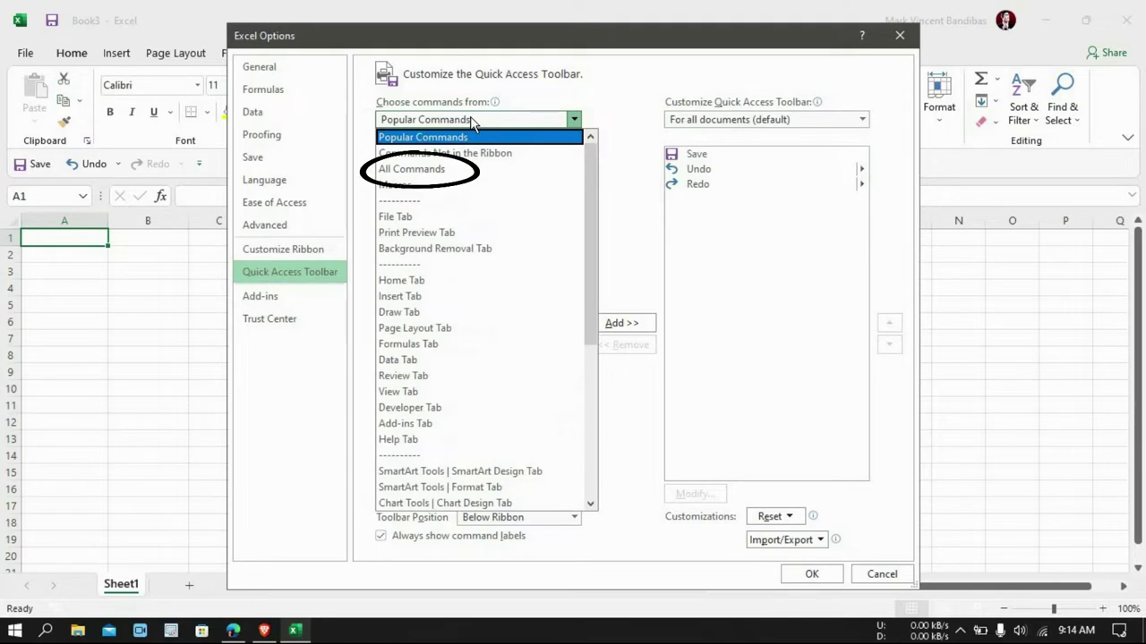
{"action": "left_click", "coordinate": [413, 169]}
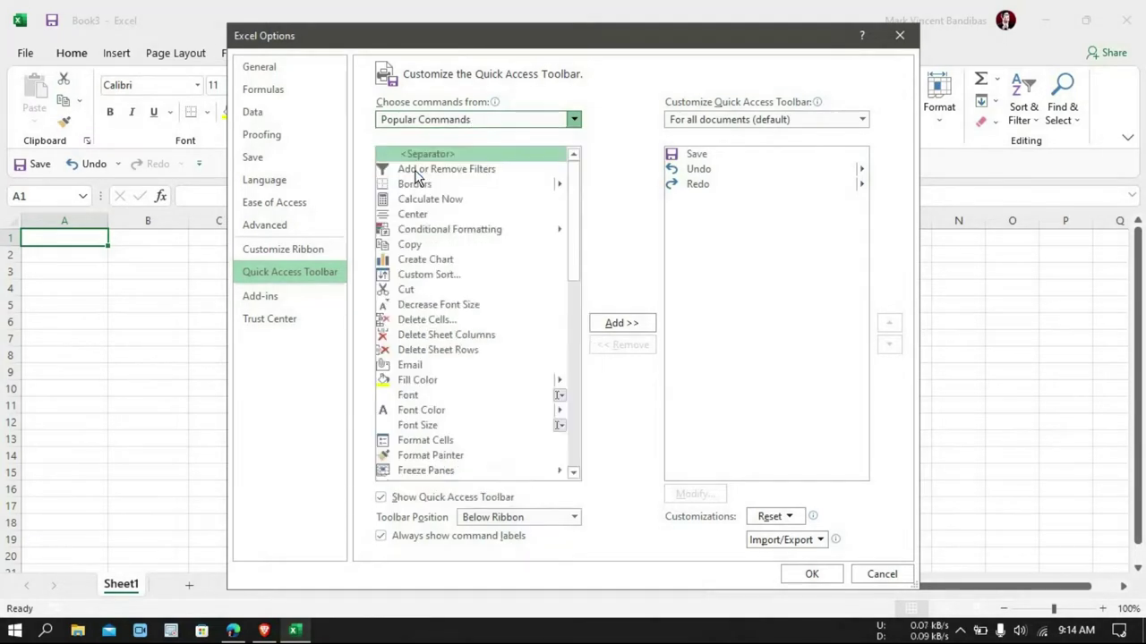
{"action": "left_click", "coordinate": [689, 120]}
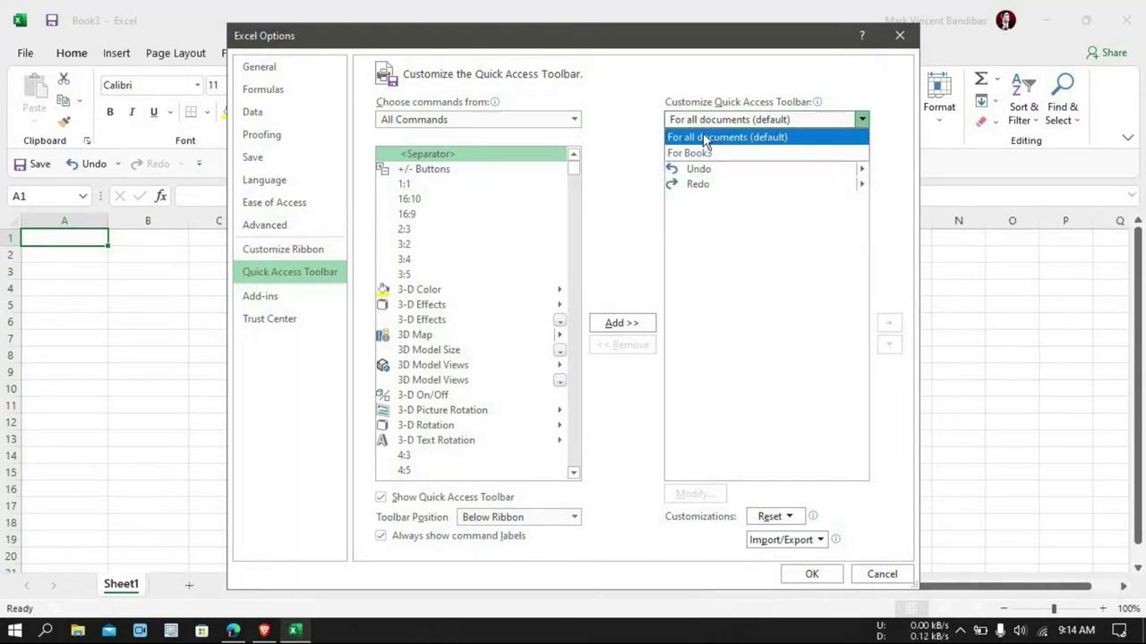
{"action": "left_click", "coordinate": [637, 130]}
{"action": "left_click_drag", "start_coordinate": [574, 170], "coordinate": [580, 278]}
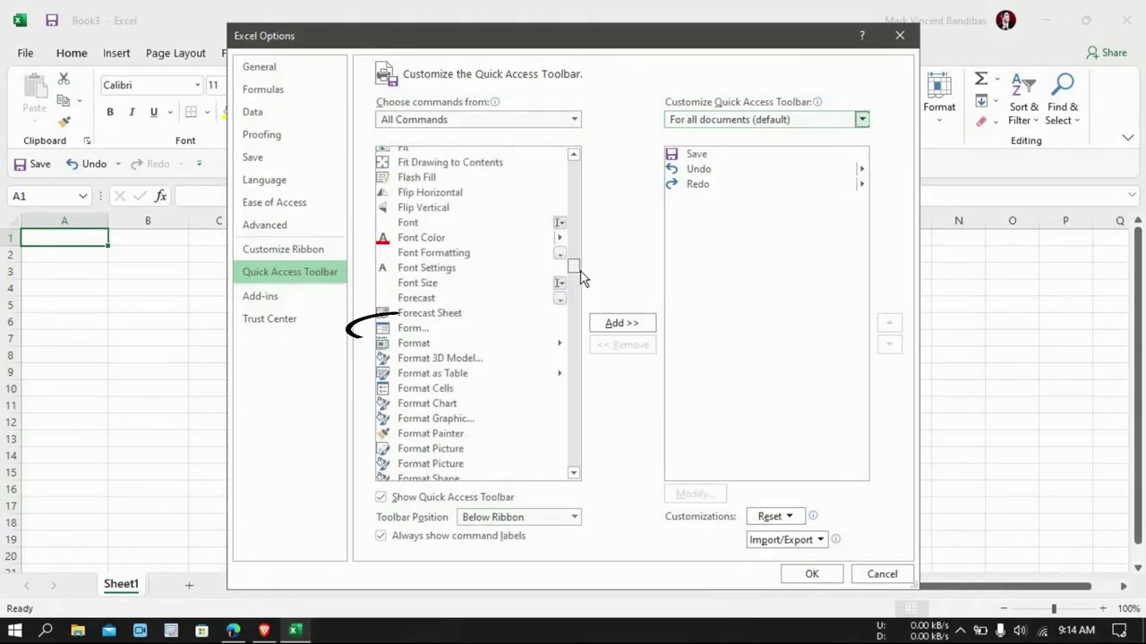
{"action": "left_click", "coordinate": [407, 330]}
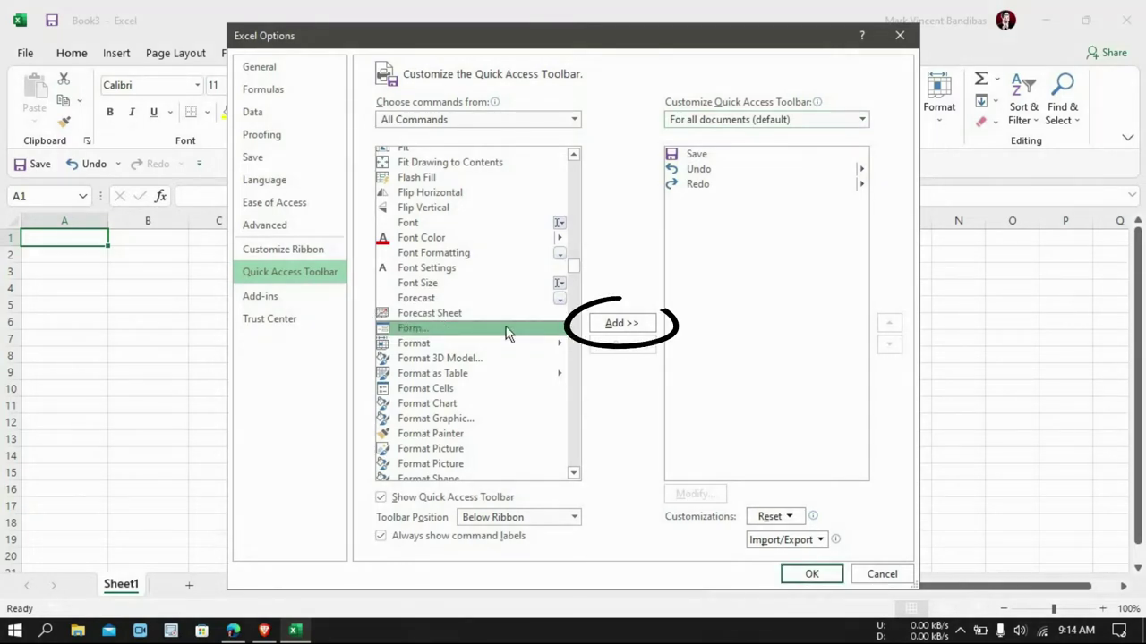
{"action": "left_click", "coordinate": [622, 323]}
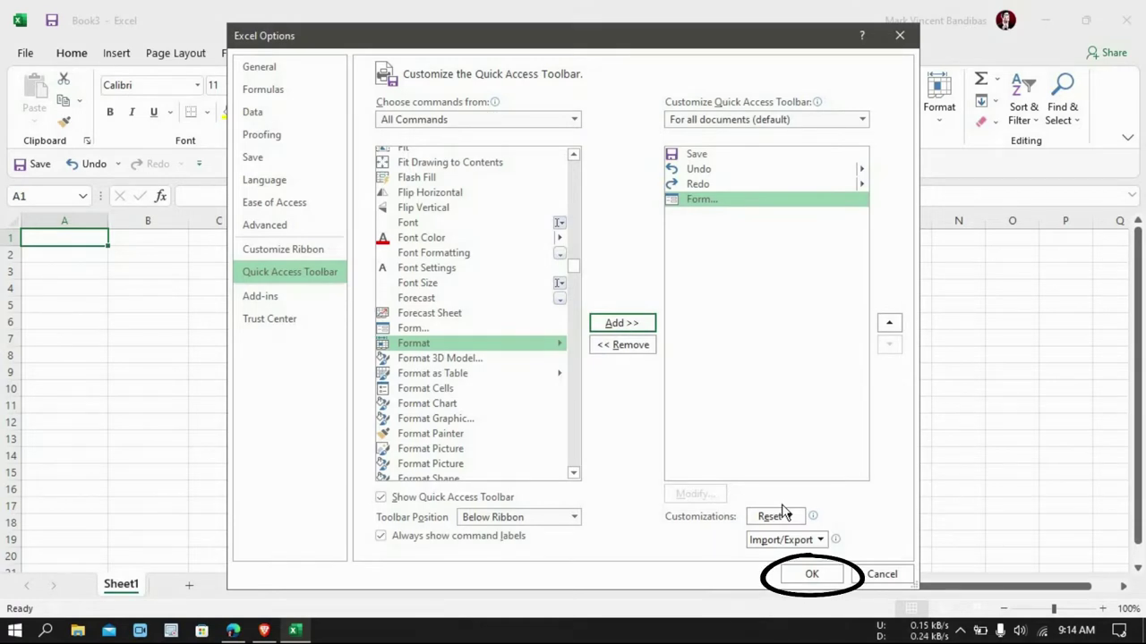
{"action": "left_click", "coordinate": [811, 575]}
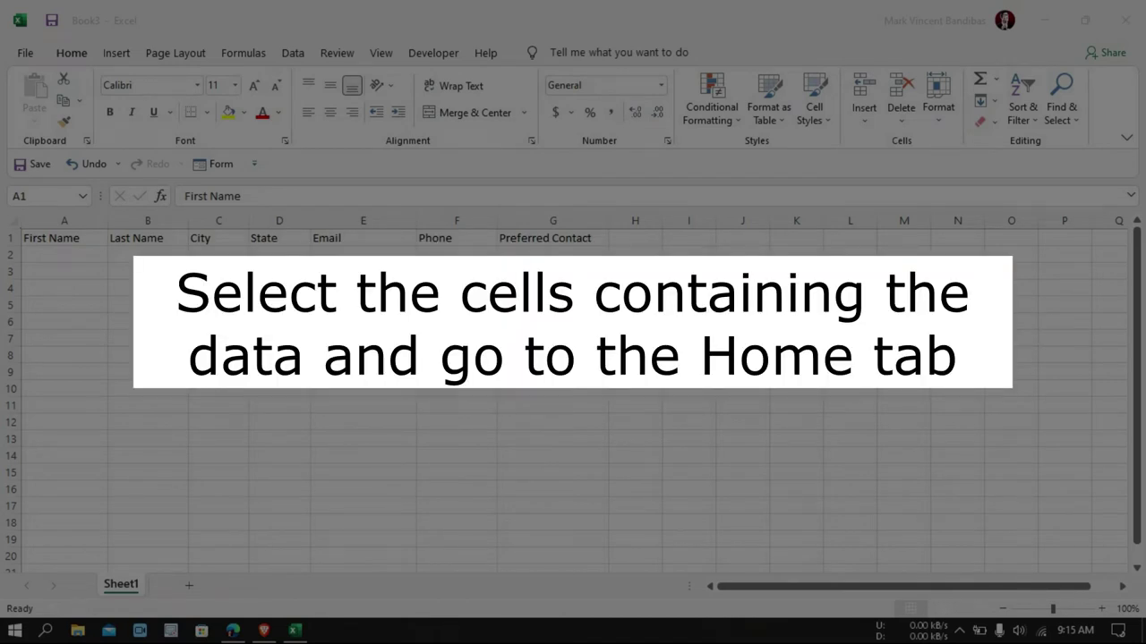
Format headers A1:G1 as a styled table with 'My table has headers' ticked.
{"action": "key", "text": "shift+Right"}
{"action": "key", "text": "shift+Right"}
{"action": "key", "text": "shift+Right"}
{"action": "key", "text": "shift+Right"}
{"action": "key", "text": "shift+Right"}
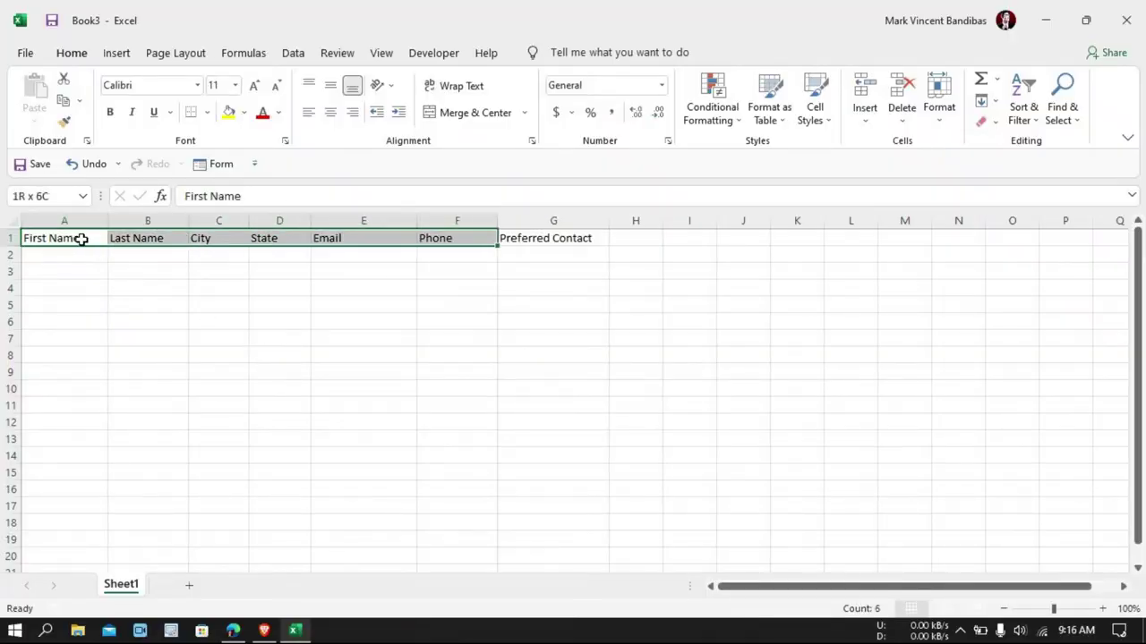
{"action": "key", "text": "shift+Right"}
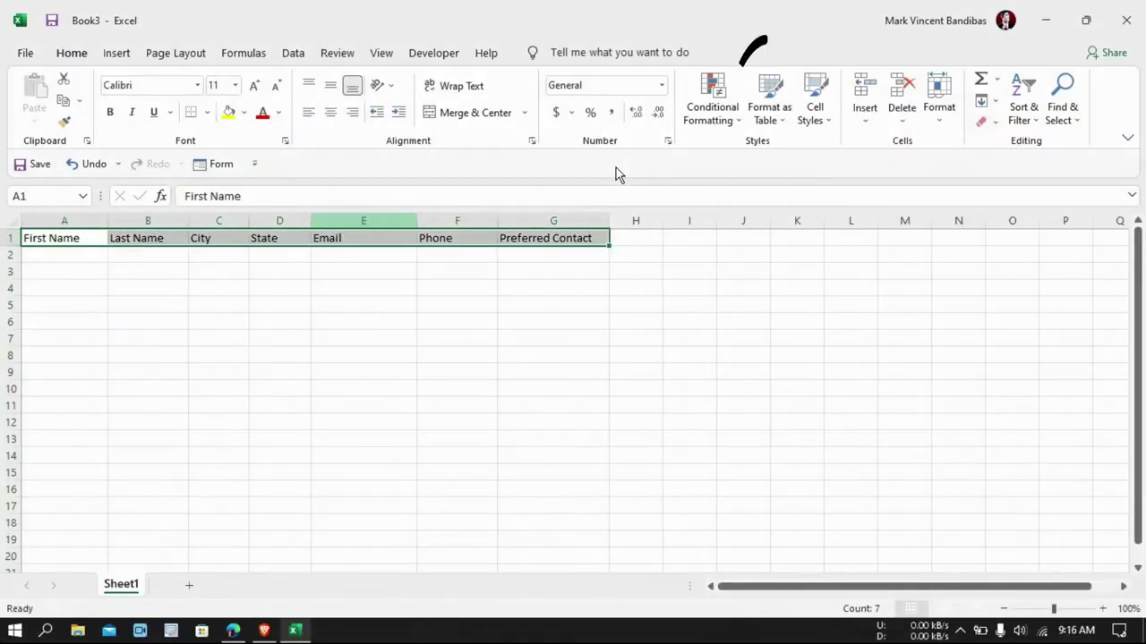
{"action": "left_click", "coordinate": [777, 118]}
{"action": "left_click", "coordinate": [762, 209]}
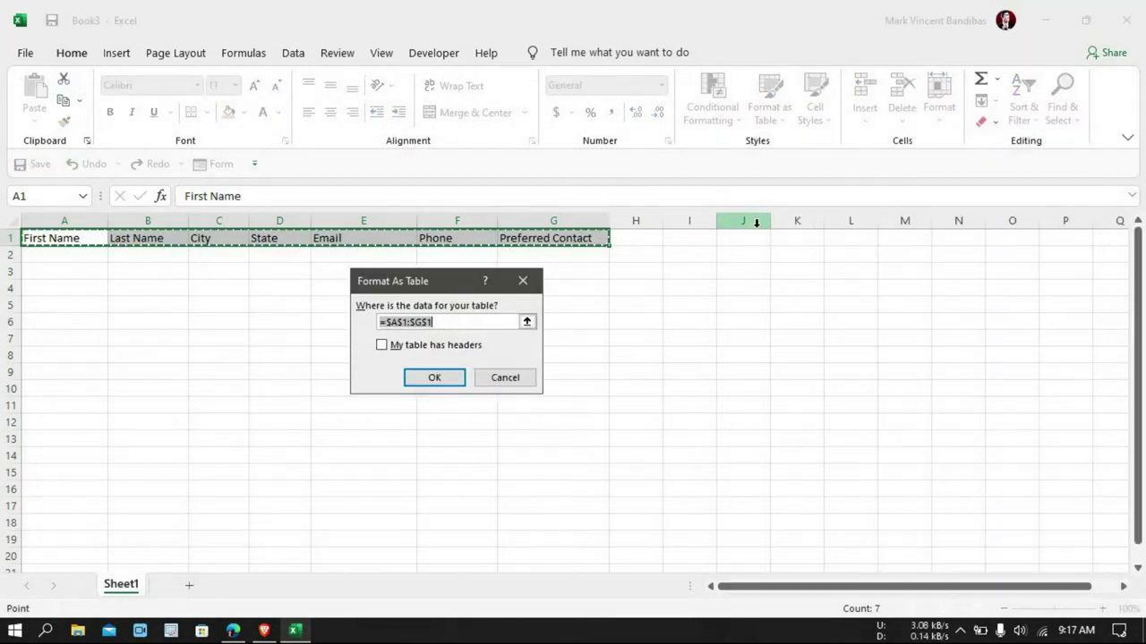
{"action": "left_click", "coordinate": [394, 351]}
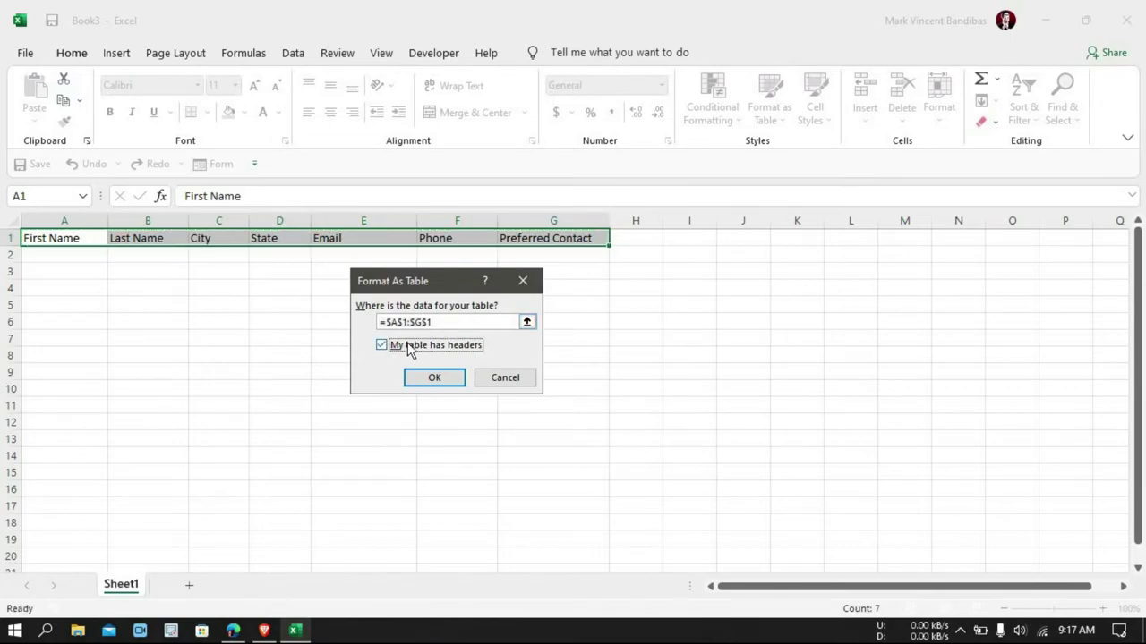
{"action": "left_click", "coordinate": [435, 379]}
{"action": "left_click", "coordinate": [438, 385]}
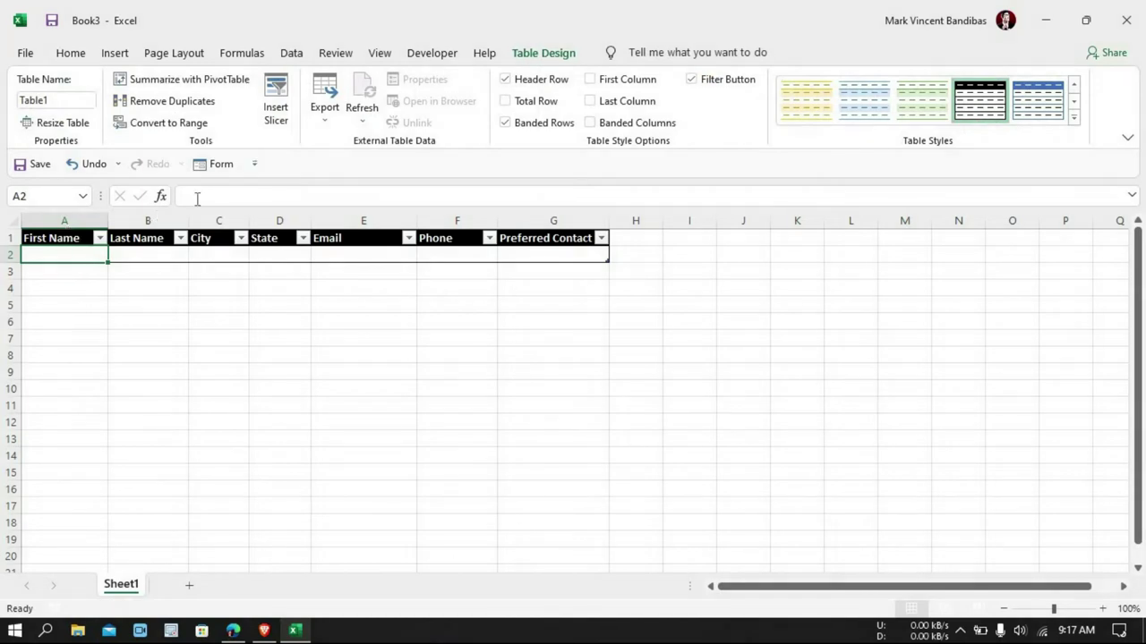
Open the data form and add a record with the contact's surname, e-mail and phone number.
{"action": "left_click", "coordinate": [224, 168]}
{"action": "type", "text": "Styles"}
{"action": "left_click", "coordinate": [424, 260]}
{"action": "type", "text": "Styles"}
{"action": "key", "text": "Tab"}
{"action": "key", "text": "Tab"}
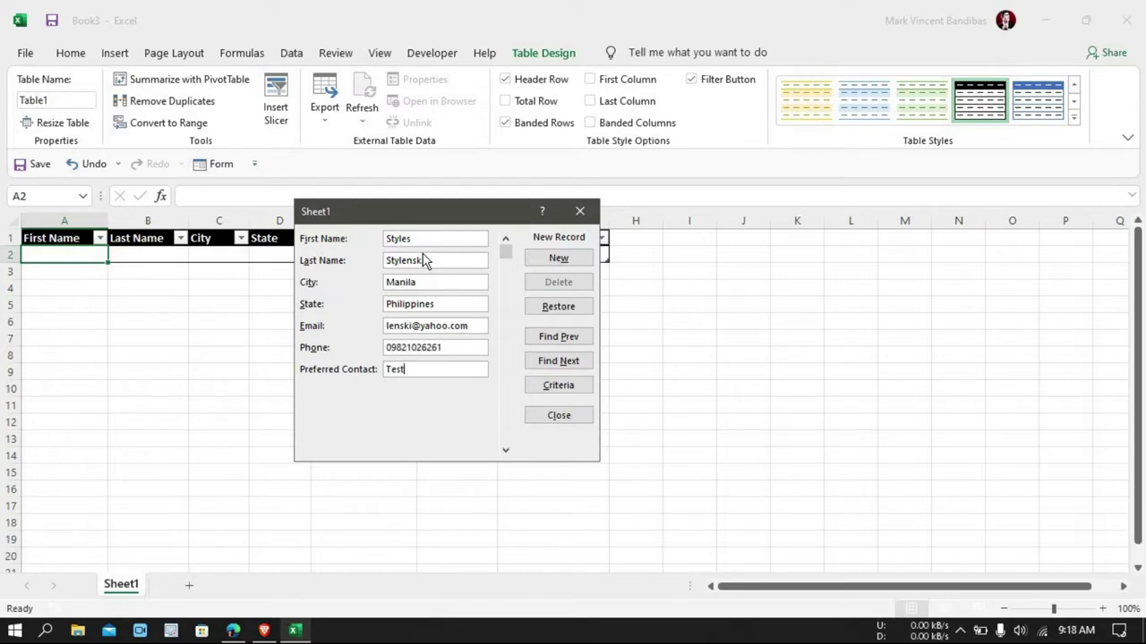
{"action": "left_click", "coordinate": [558, 257]}
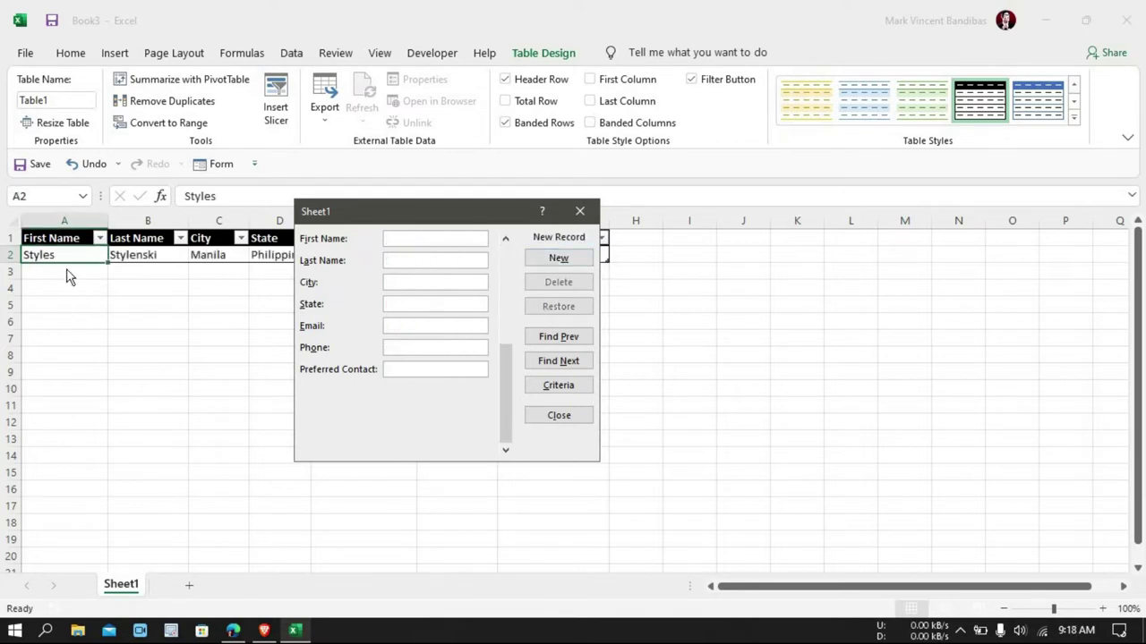
Enter the second contact's e-mail, phone and surname, add the record, and close the form.
{"action": "left_click_drag", "start_coordinate": [353, 211], "coordinate": [331, 355]}
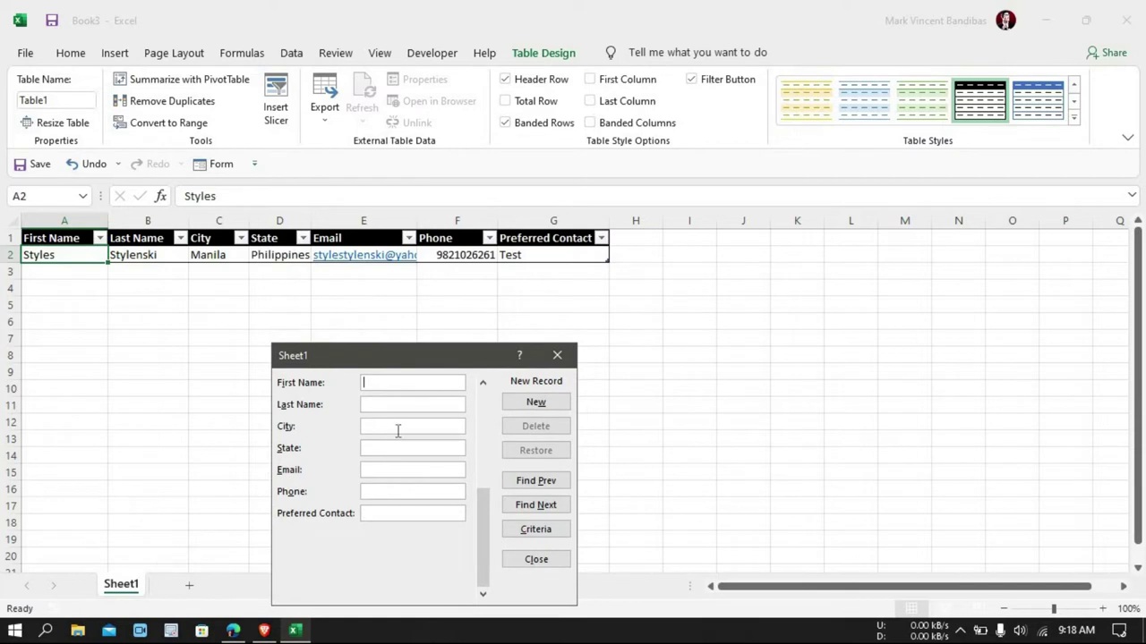
{"action": "key", "text": "Tab"}
{"action": "key", "text": "Tab"}
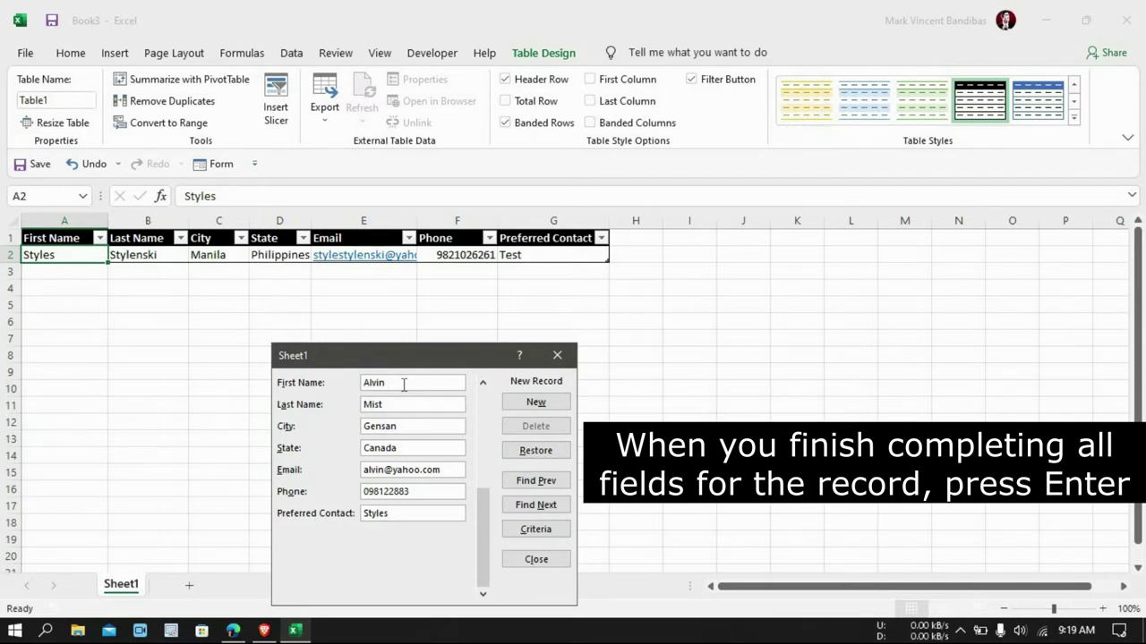
{"action": "key", "text": "Return"}
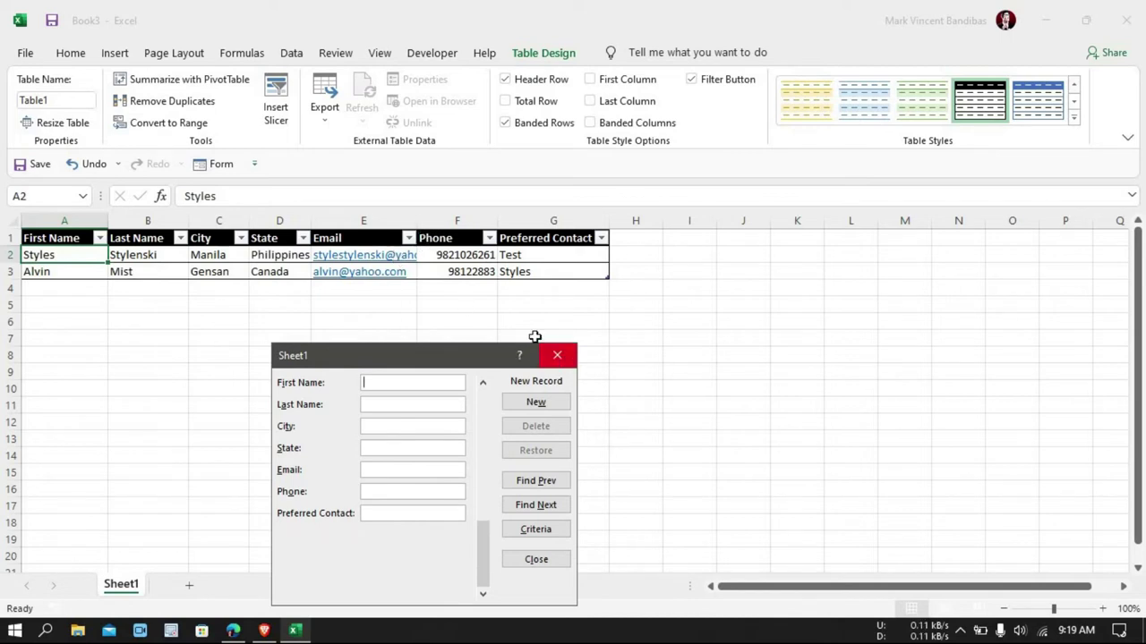
{"action": "left_click", "coordinate": [557, 356]}
Widen the Email, State, City and Phone columns so every contact entry displays fully.
{"action": "left_click_drag", "start_coordinate": [415, 220], "coordinate": [433, 220]}
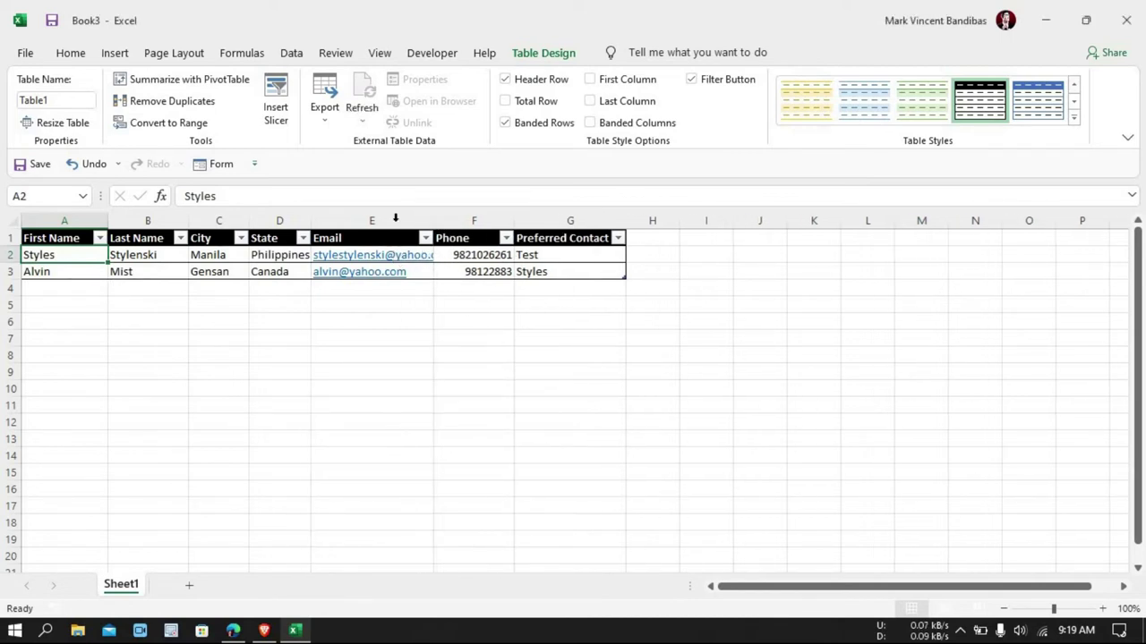
{"action": "left_click_drag", "start_coordinate": [307, 219], "coordinate": [330, 219]}
{"action": "left_click_drag", "start_coordinate": [249, 219], "coordinate": [269, 219]}
{"action": "left_click", "coordinate": [240, 319]}
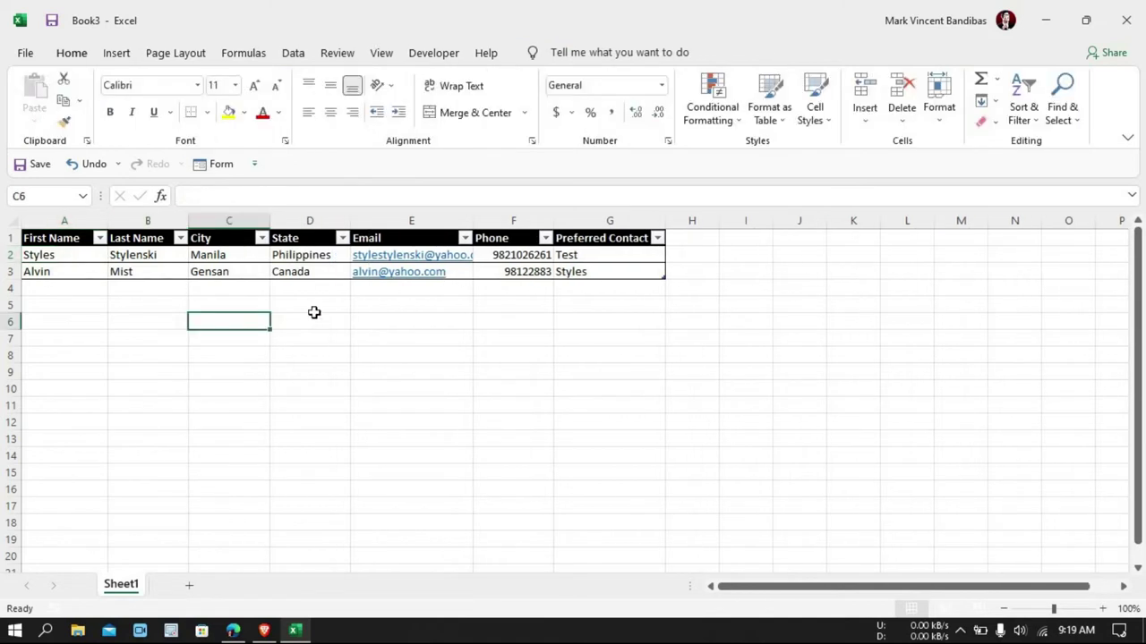
{"action": "left_click_drag", "start_coordinate": [550, 217], "coordinate": [571, 219]}
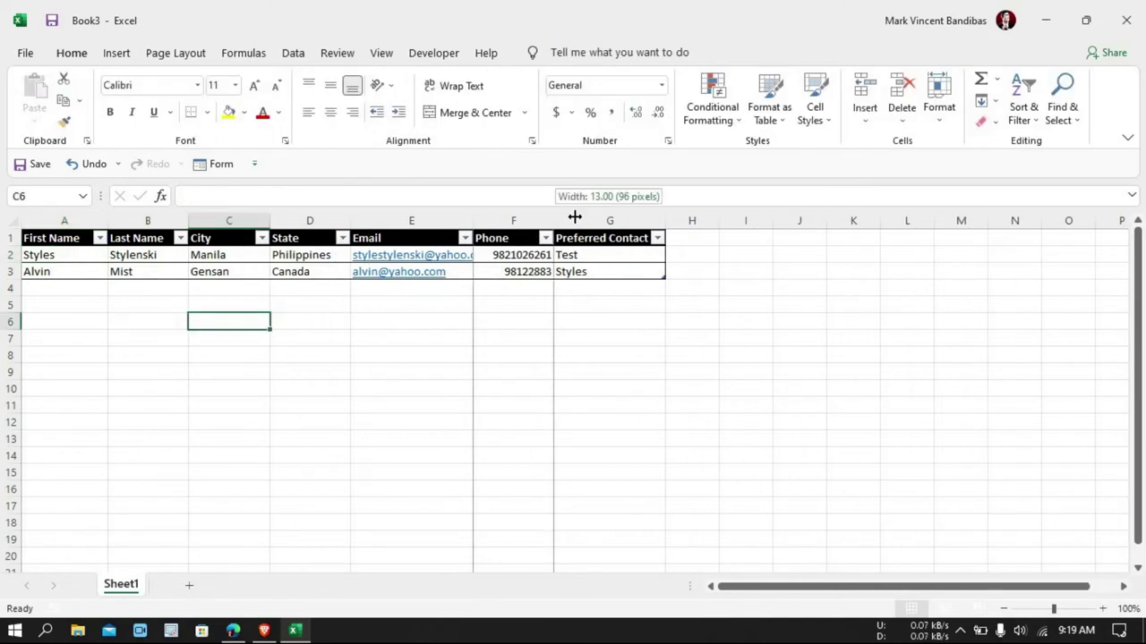
{"action": "left_click", "coordinate": [531, 273]}
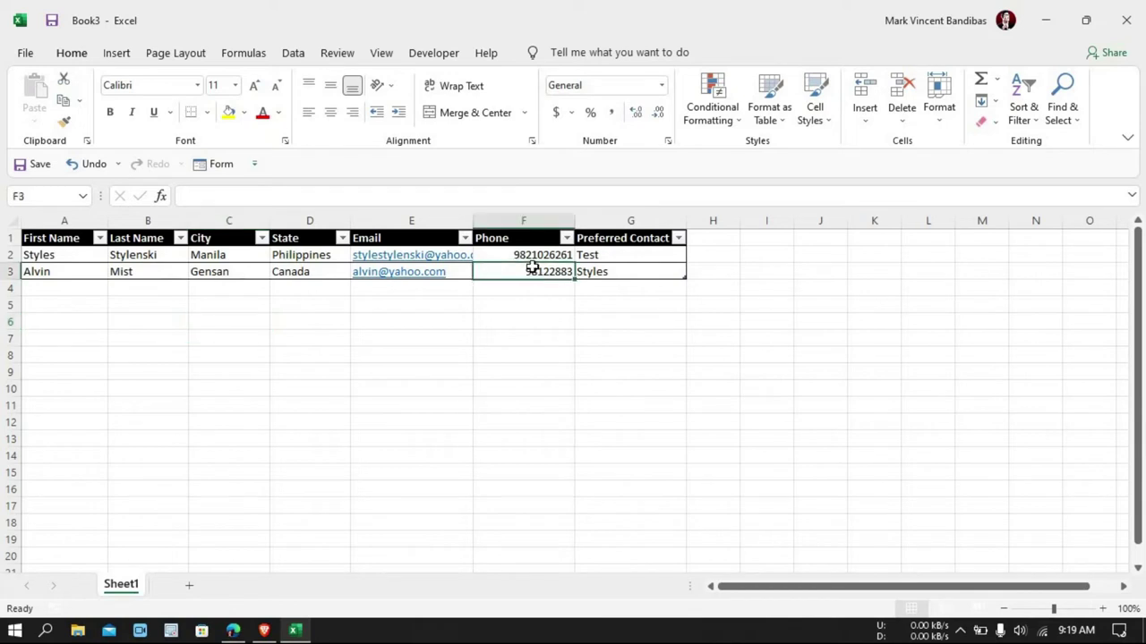
{"action": "left_click", "coordinate": [503, 305]}
{"action": "left_click_drag", "start_coordinate": [471, 215], "coordinate": [511, 216]}
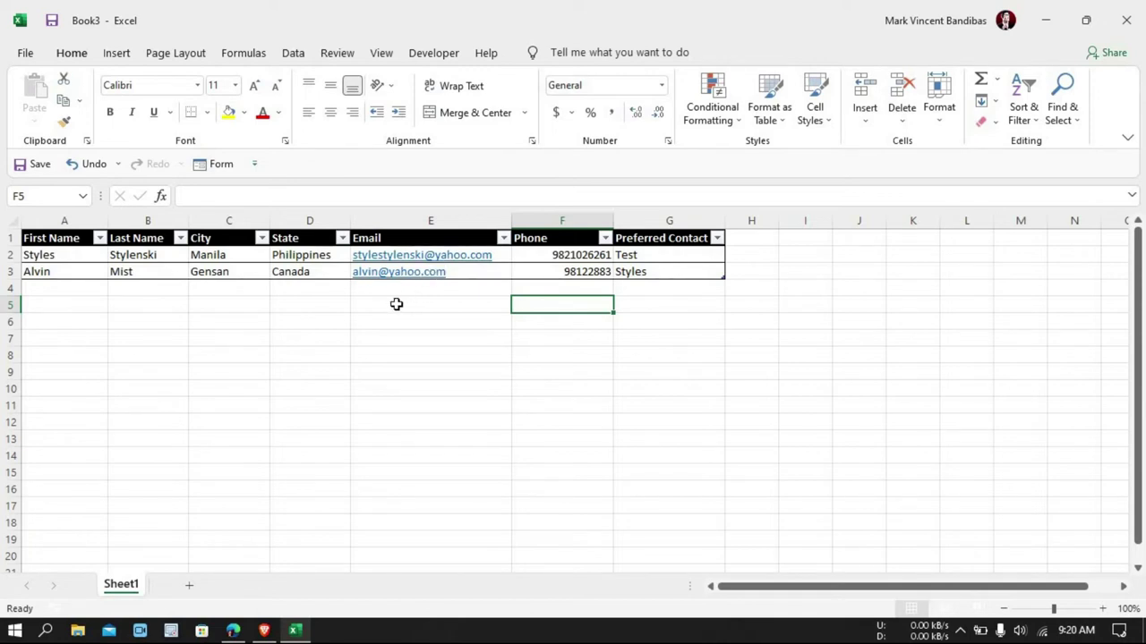
{"action": "left_click", "coordinate": [102, 254]}
{"action": "left_click", "coordinate": [216, 168]}
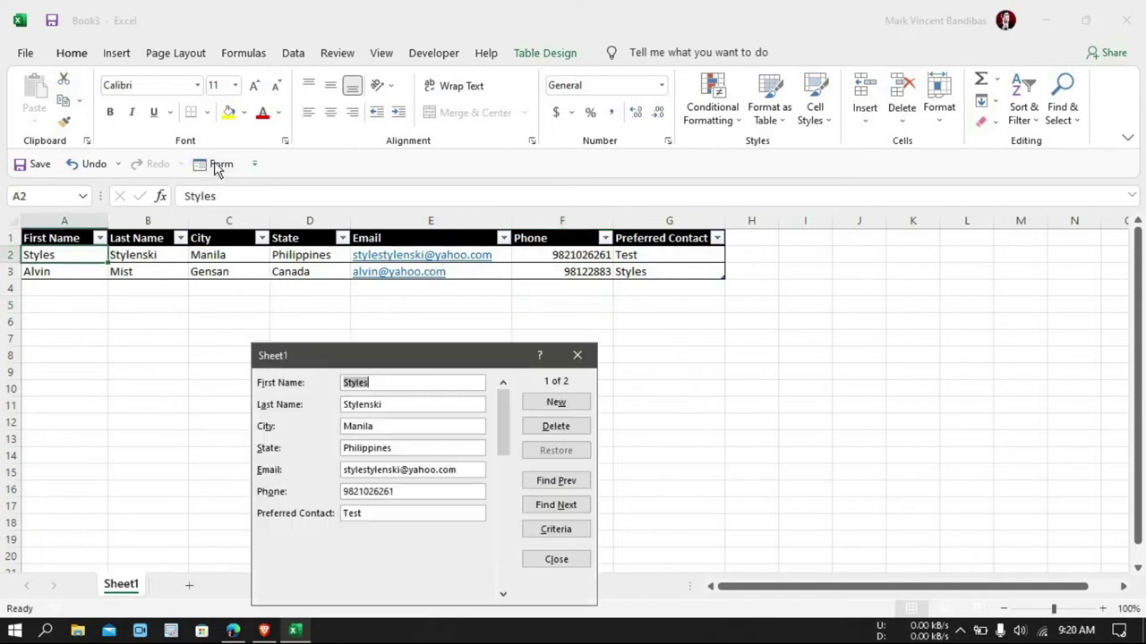
{"action": "left_click", "coordinate": [560, 505]}
{"action": "left_click", "coordinate": [563, 484]}
{"action": "left_click", "coordinate": [560, 503]}
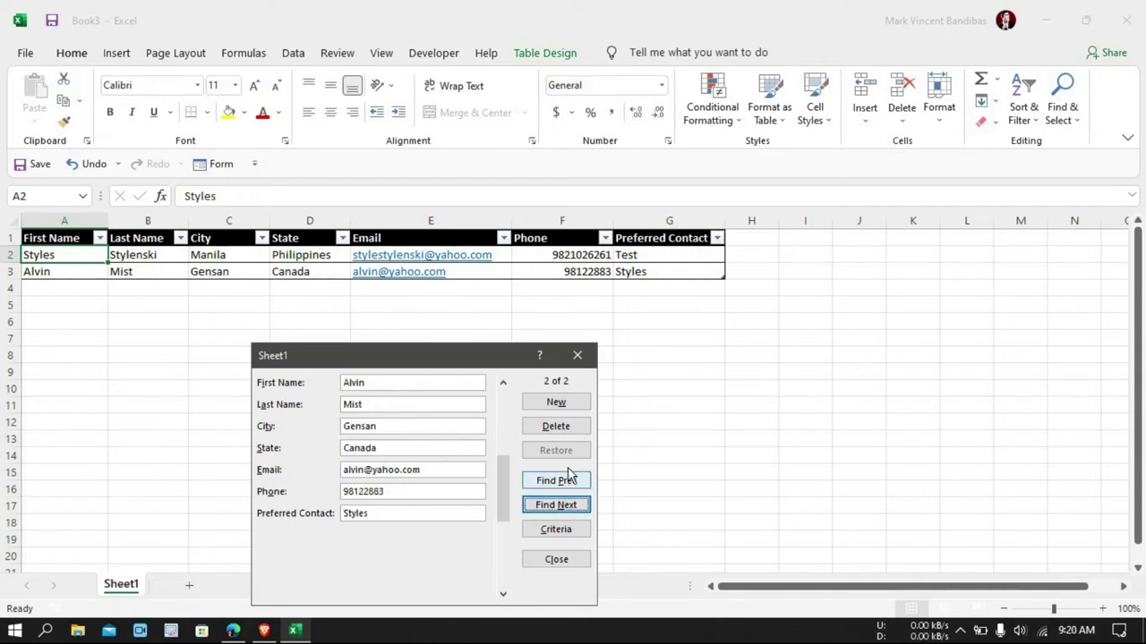
{"action": "left_click", "coordinate": [565, 480]}
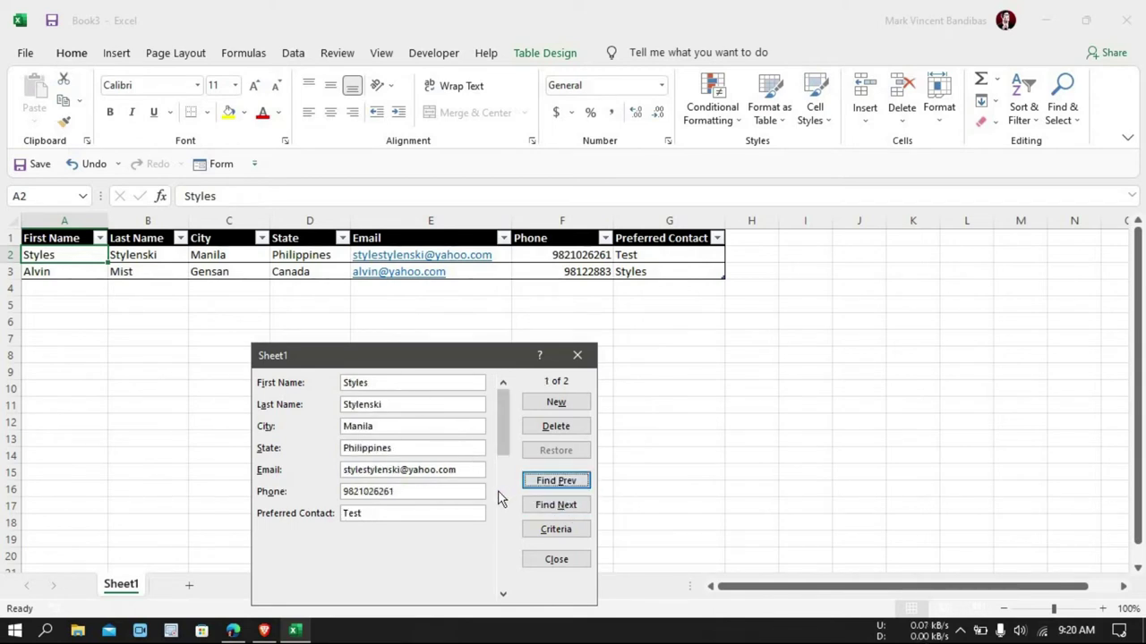
{"action": "left_click", "coordinate": [557, 559]}
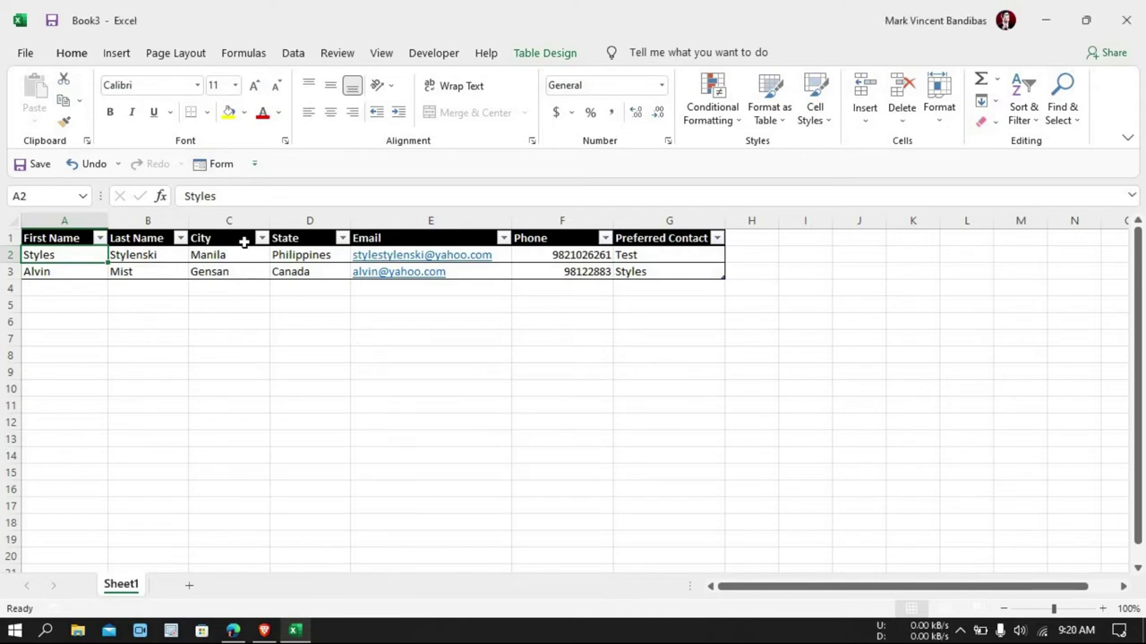
Rename header B1 from 'Last Name' to 'Name Last' and reopen the data form to check it.
{"action": "left_click", "coordinate": [149, 239]}
{"action": "double_click", "coordinate": [152, 238]}
{"action": "key", "text": "BackSpace"}
{"action": "key", "text": "BackSpace"}
{"action": "key", "text": "BackSpace"}
{"action": "type", "text": "Name Last"}
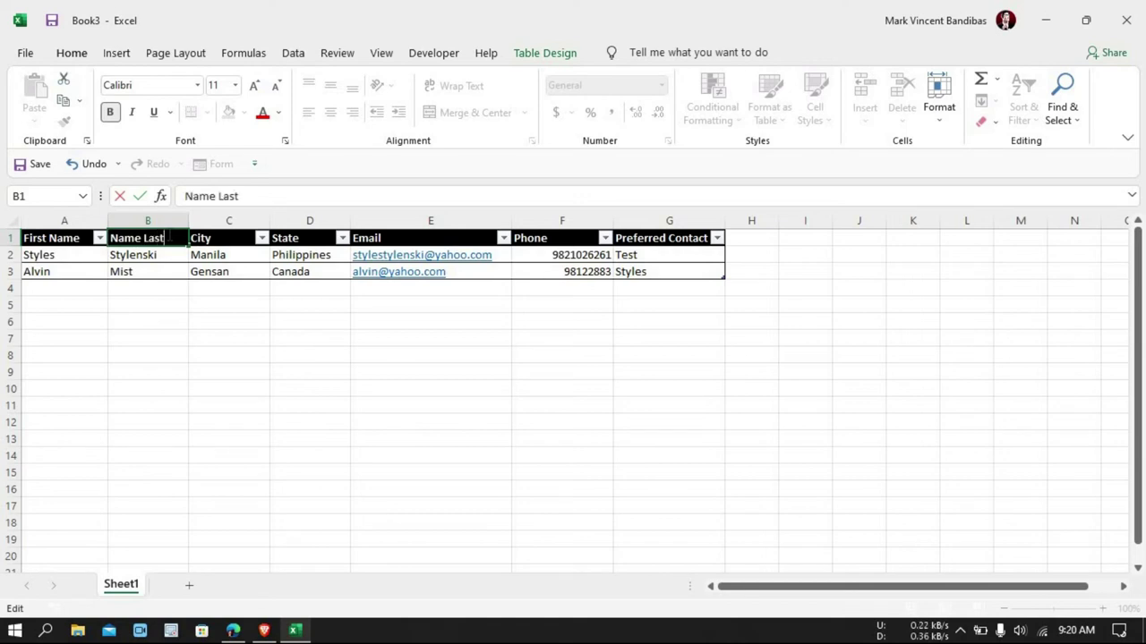
{"action": "key", "text": "Return"}
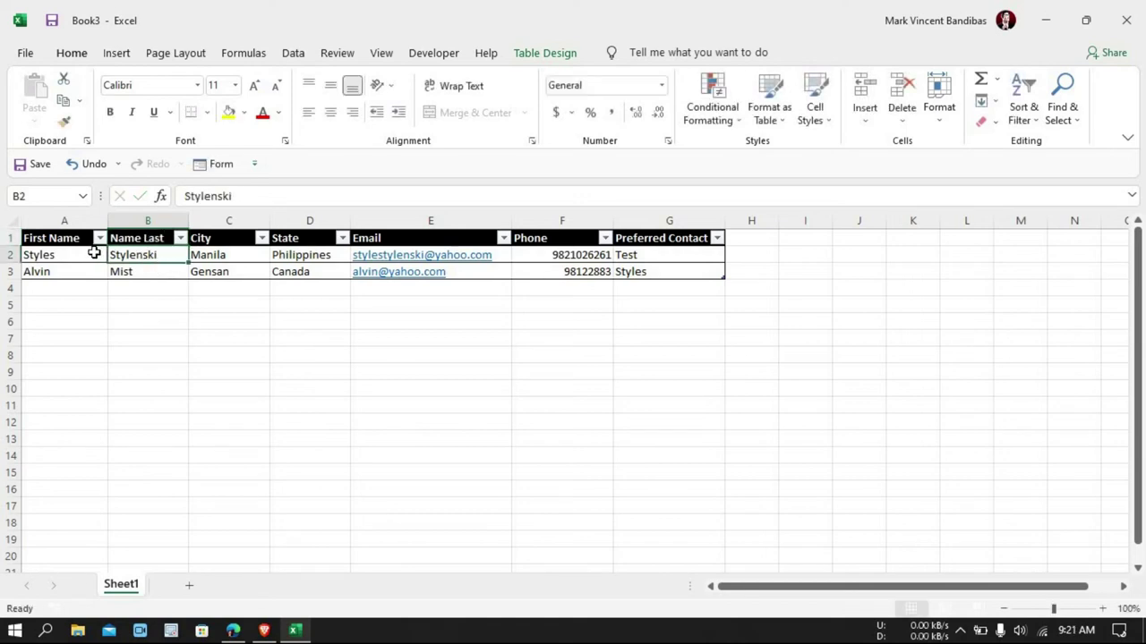
{"action": "left_click", "coordinate": [220, 164]}
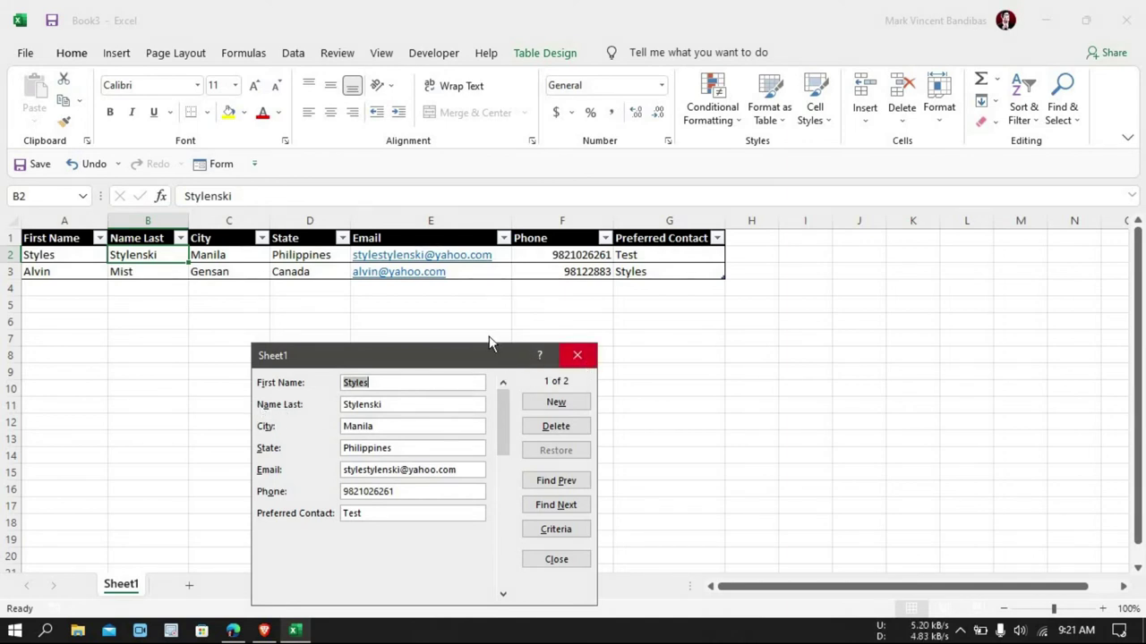
{"action": "left_click_drag", "start_coordinate": [458, 336], "coordinate": [458, 329]}
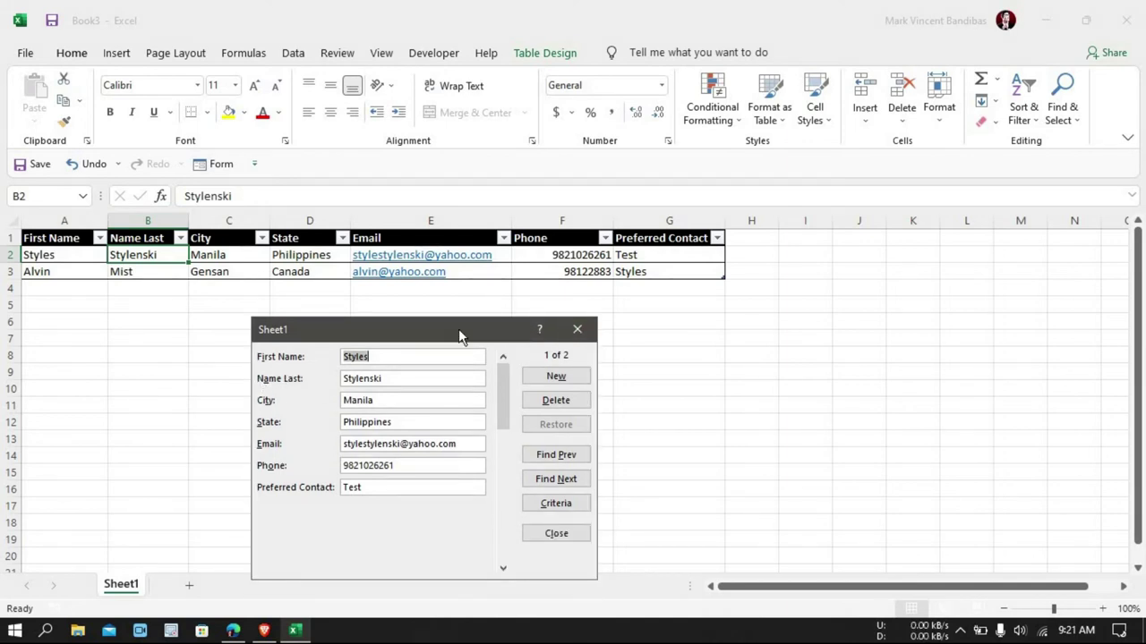